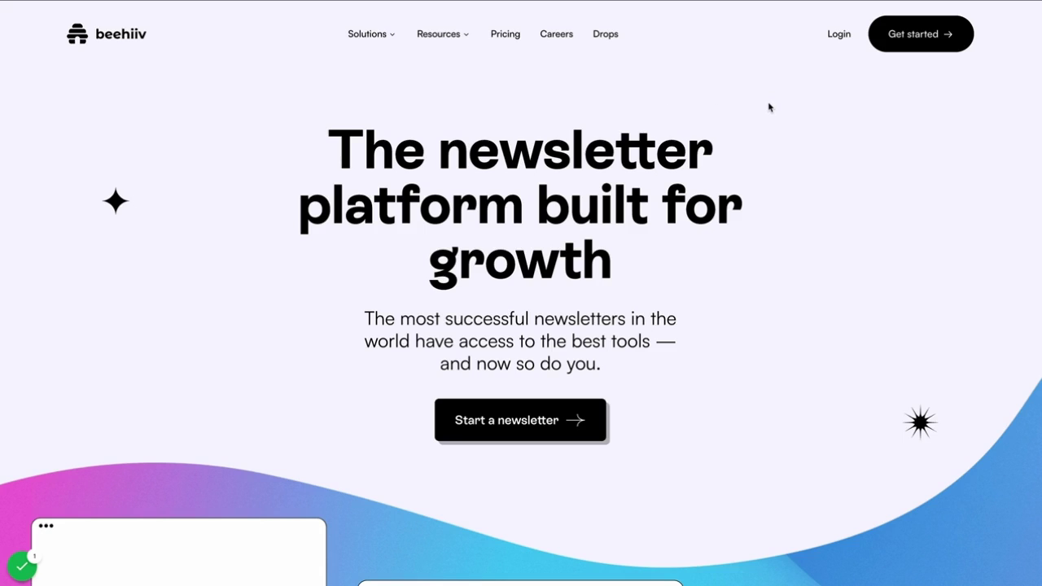
Start a new beehiiv sign-up with your email address, then your first and last name.
left_click(924, 41)
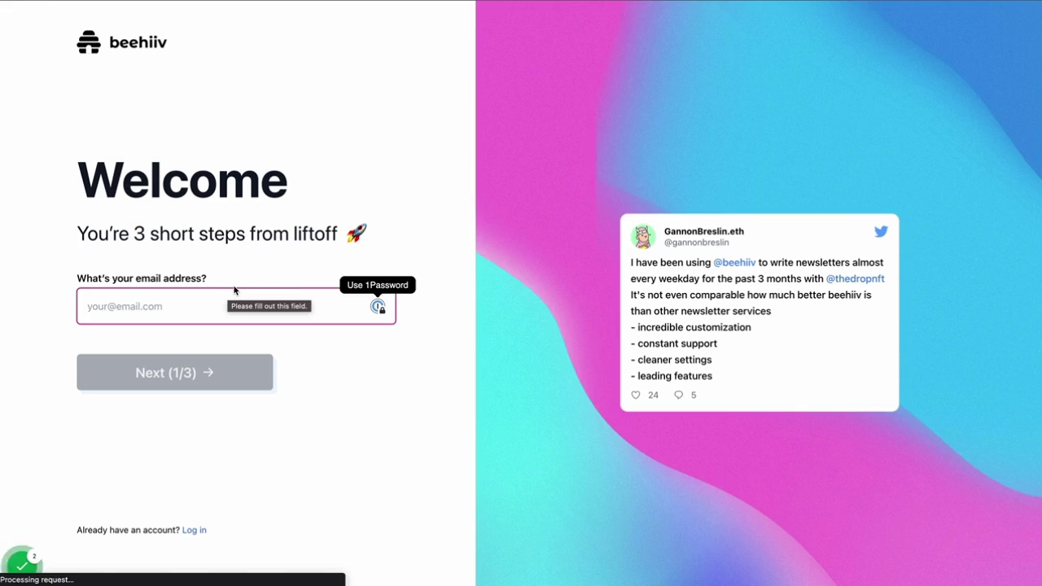
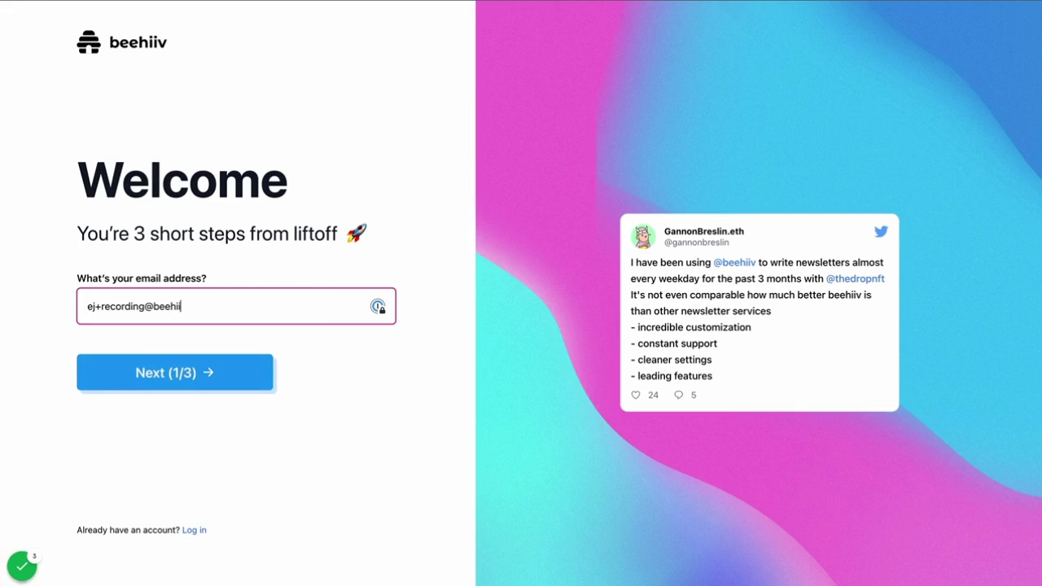
left_click(204, 372)
type("Ej")
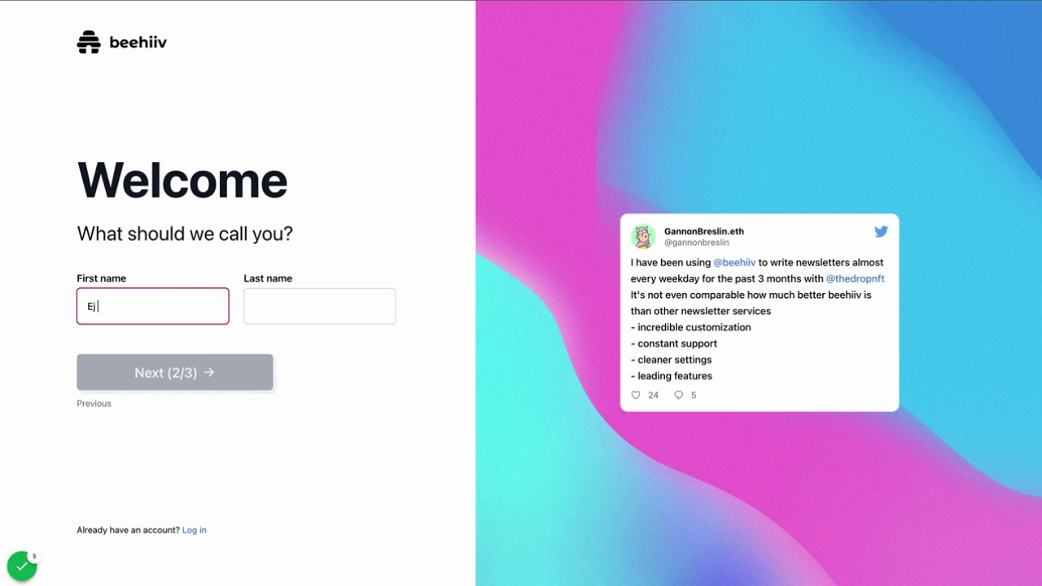
key("Tab")
type("White")
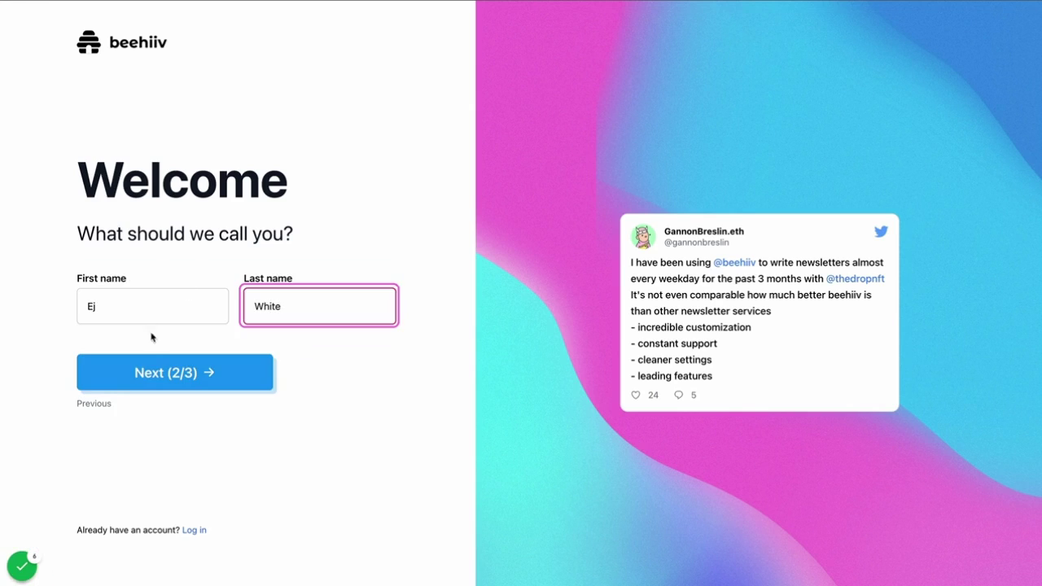
left_click(152, 361)
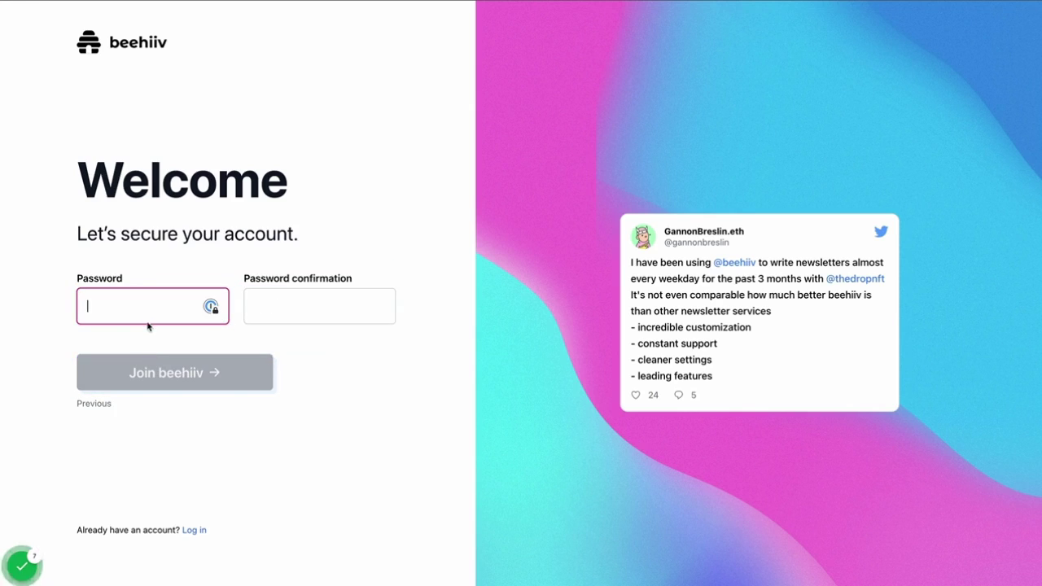
Enter and confirm the account password, then join beehiiv.
type("•••••••")
left_click(319, 306)
type("•")
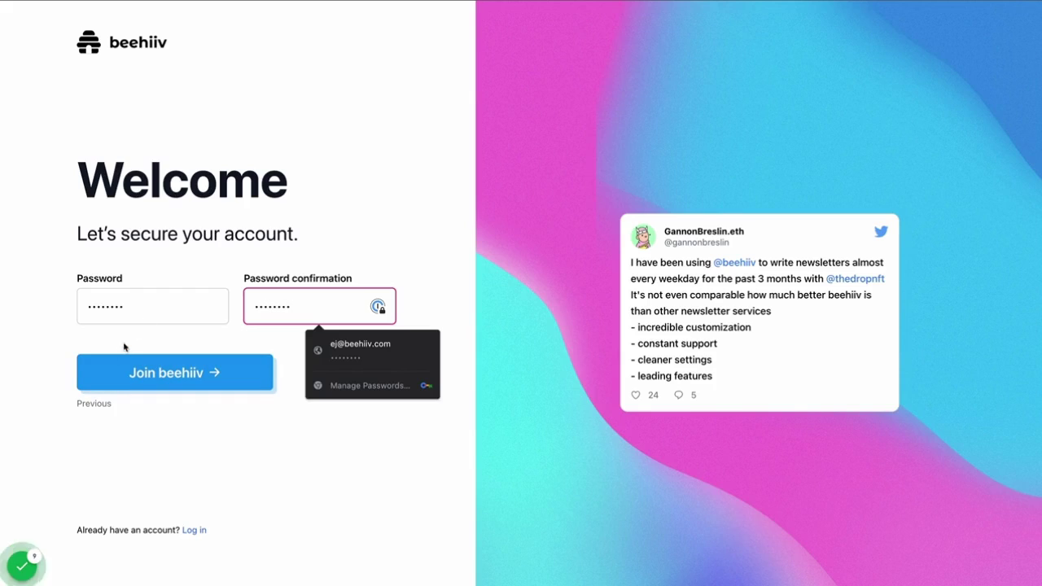
left_click(122, 375)
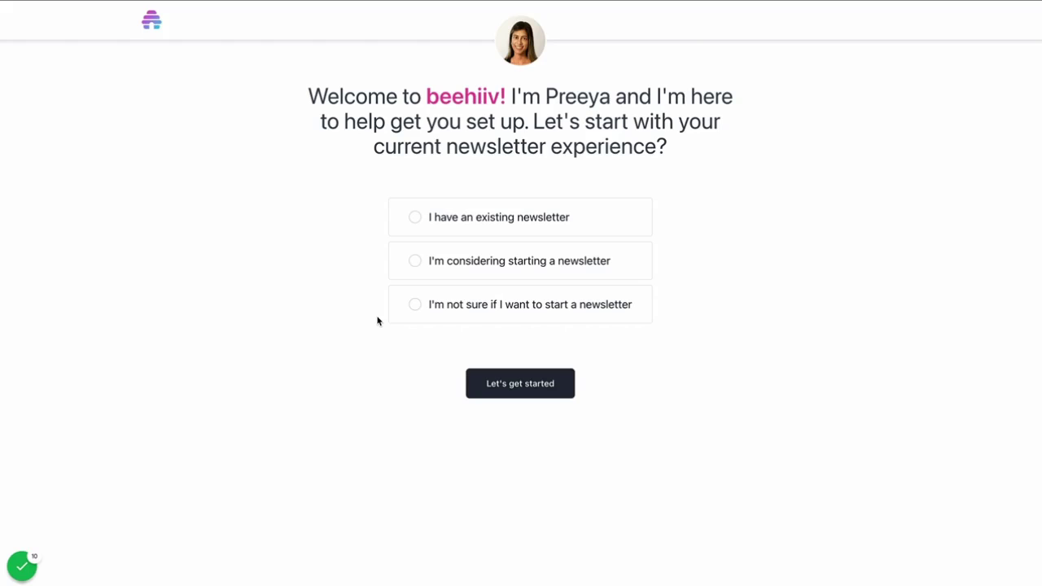
Answer that you have an existing newsletter on another platform, choosing Other.
left_click(457, 218)
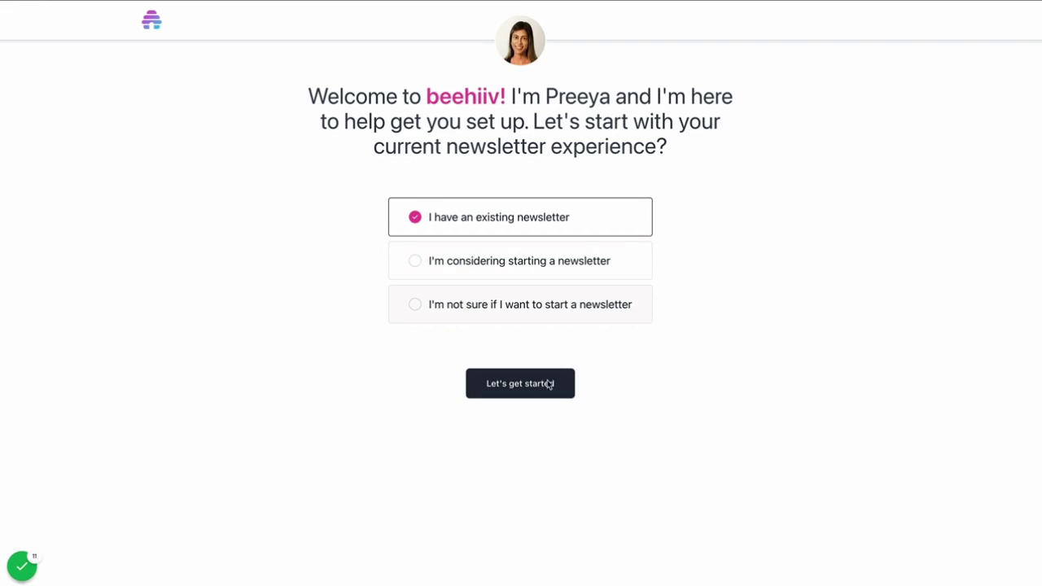
left_click(551, 394)
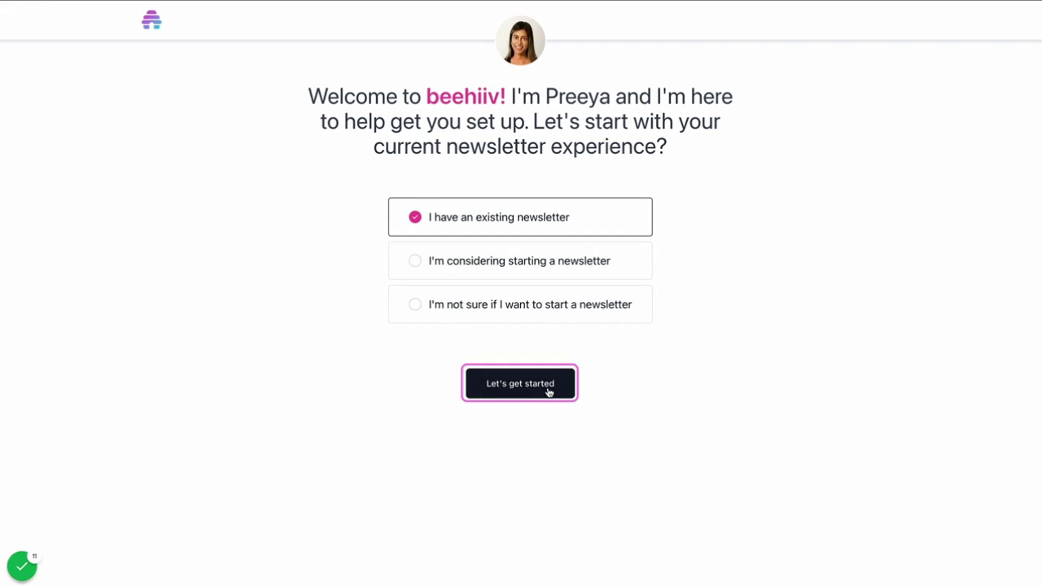
left_click(549, 392)
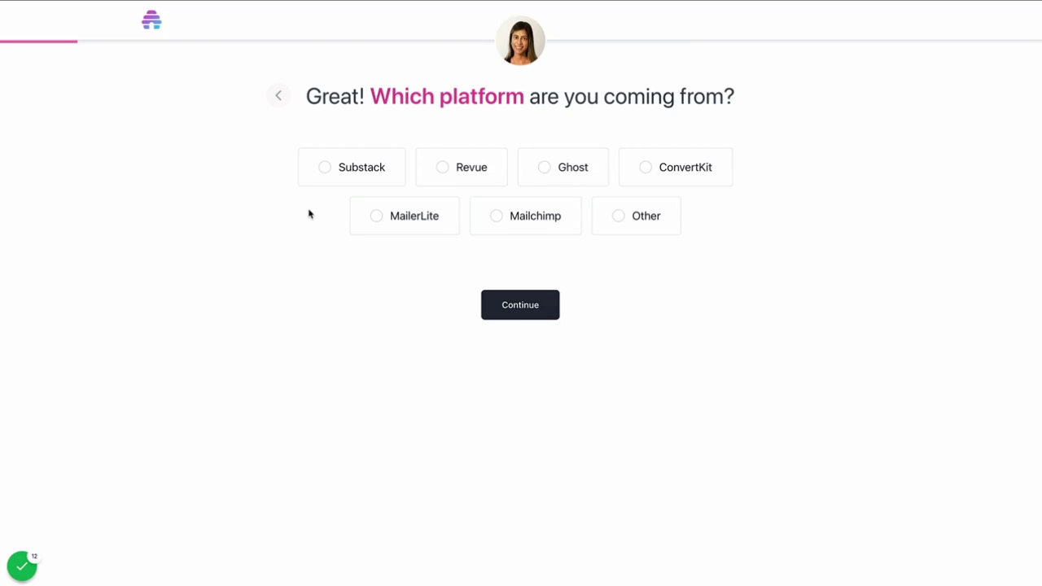
left_click(541, 306)
left_click(515, 313)
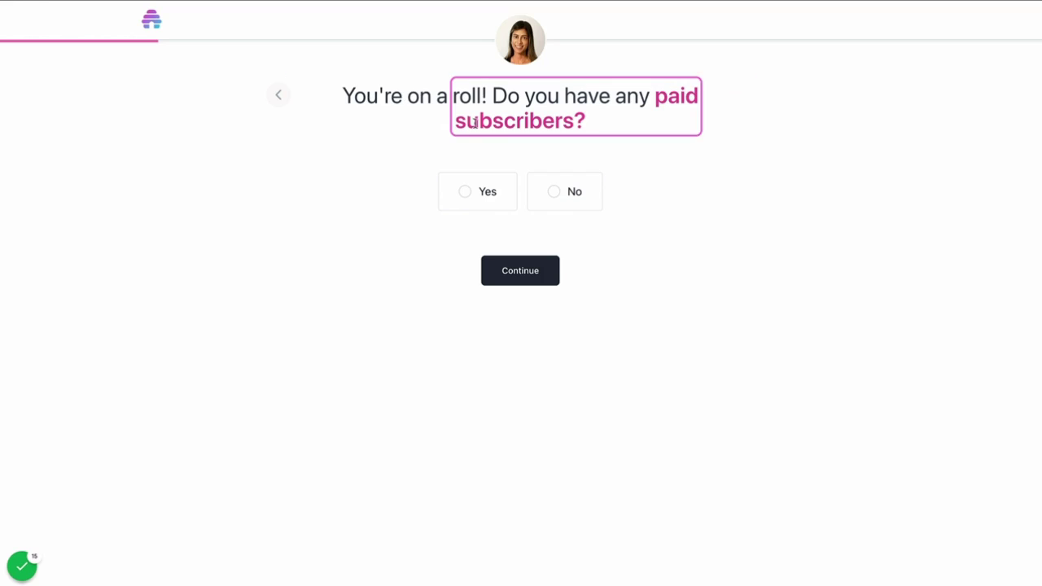
Answer No to paid subscribers and 'Yes, let's do it!' to migrating subscribers.
left_click(555, 191)
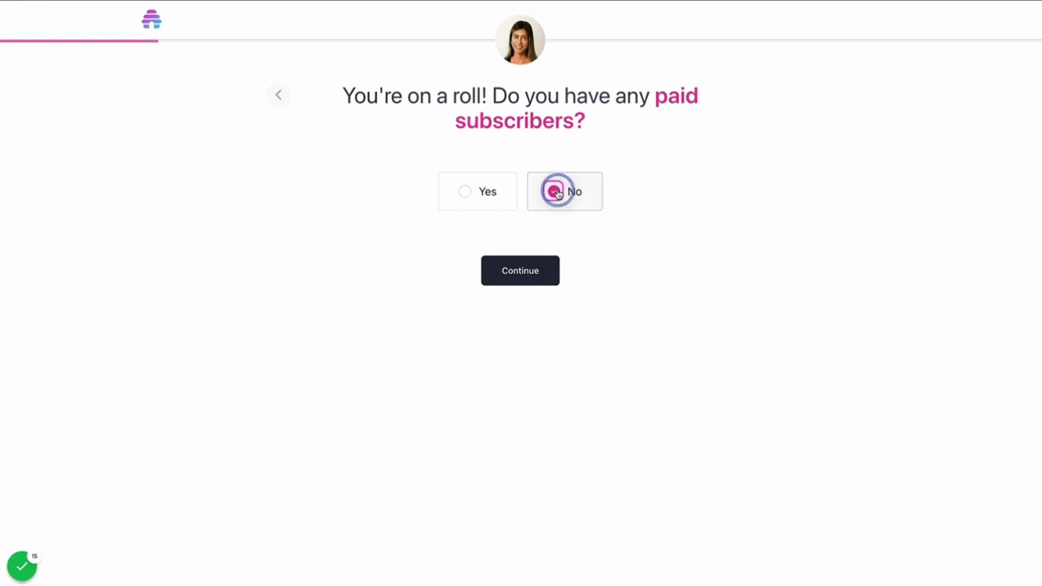
left_click(543, 269)
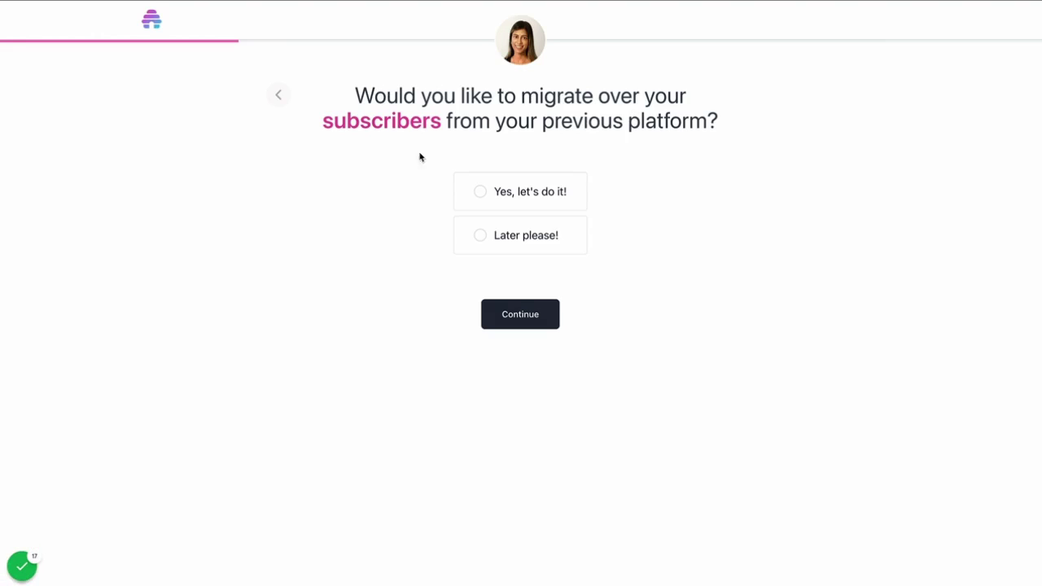
left_click(479, 235)
left_click(480, 191)
left_click(507, 317)
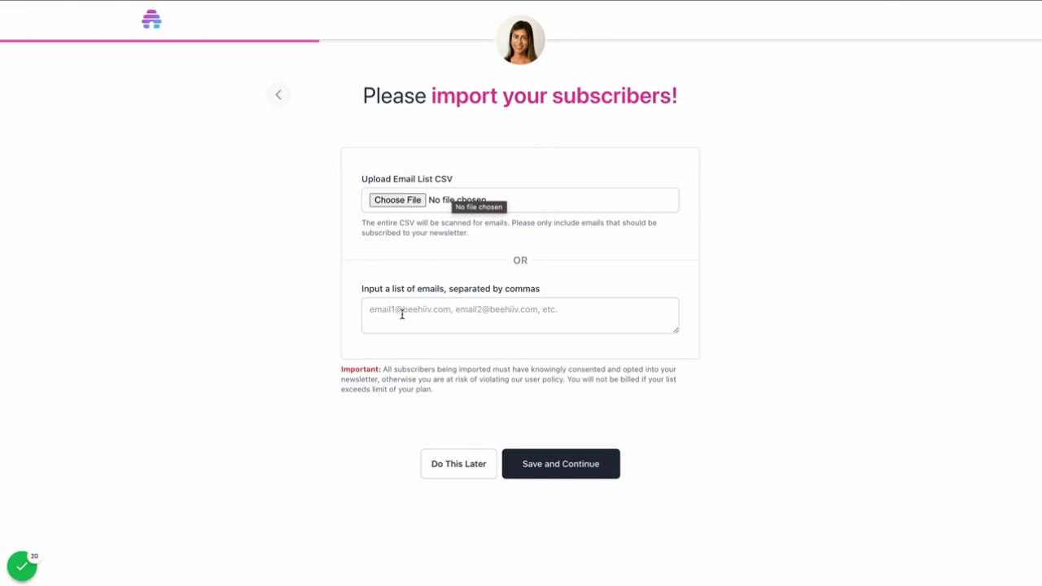
Skip the subscriber import and name the publication 'Test Newsletter'.
left_click(471, 466)
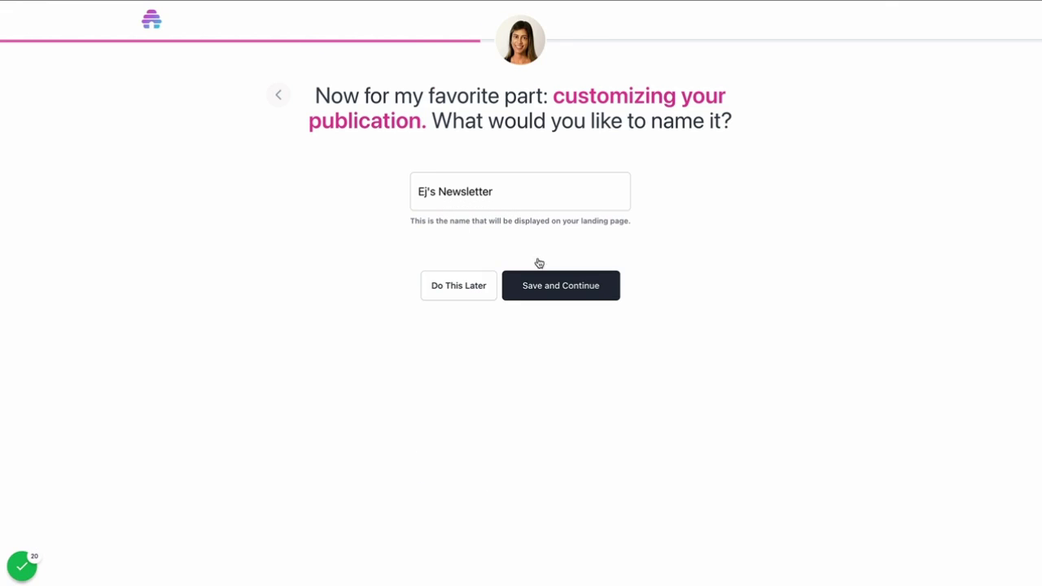
left_click(484, 189)
triple_click(484, 190)
type("RTes")
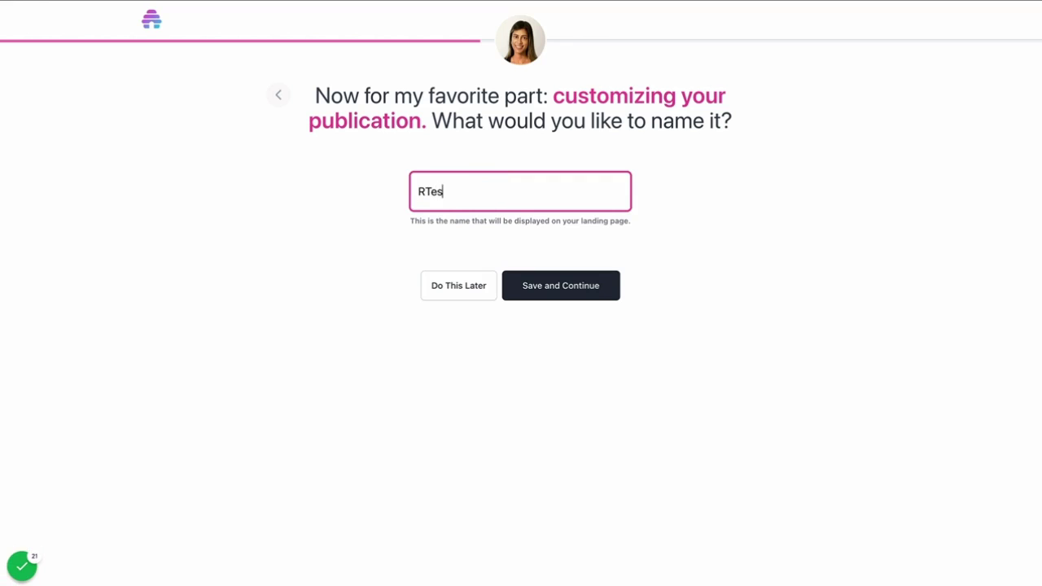
key("BackSpace")
key("BackSpace")
key("BackSpace")
key("BackSpace")
type("Test Newsletter")
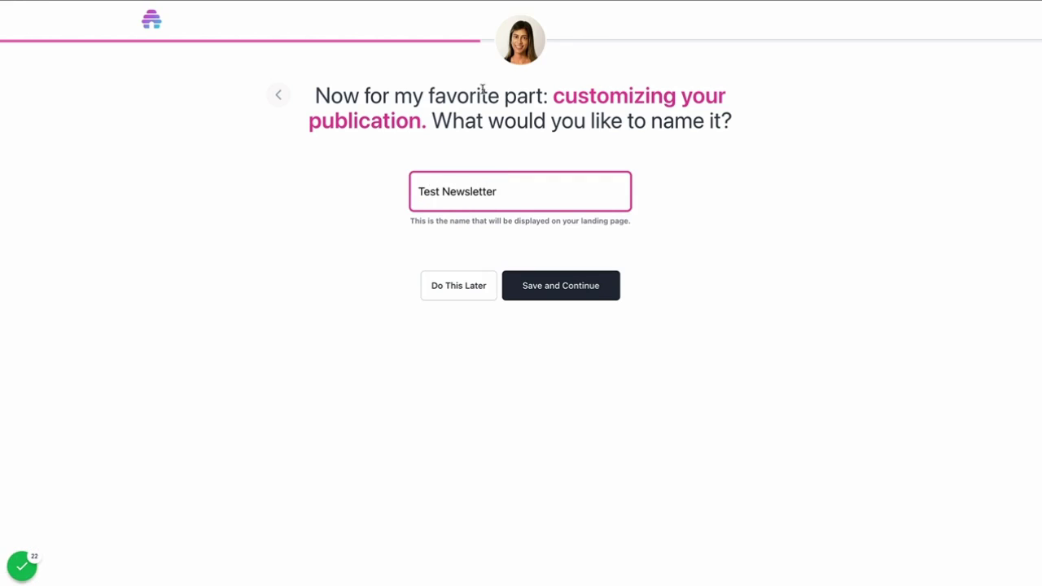
left_click(543, 284)
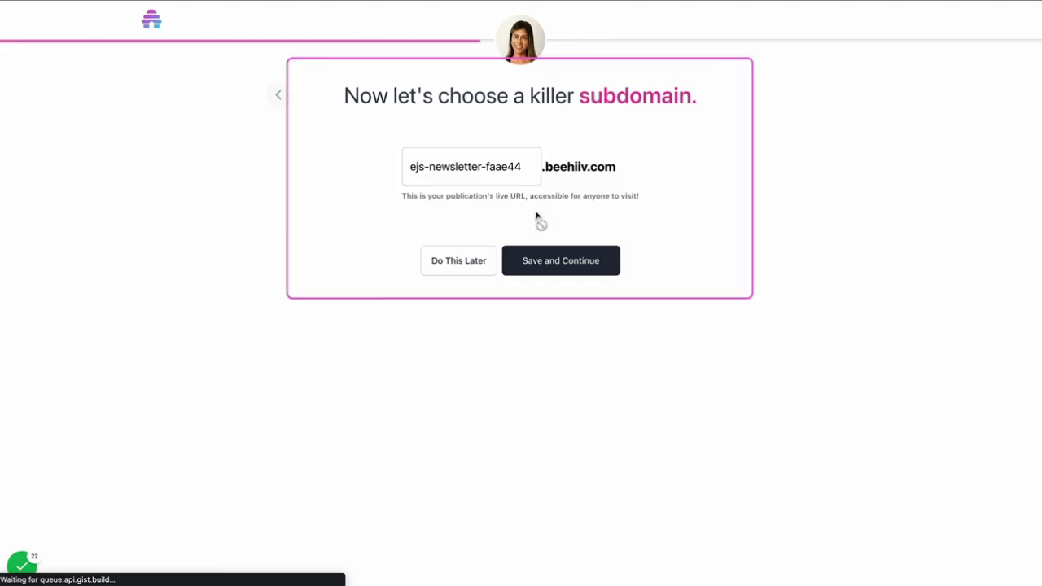
Accept the suggested subdomain and continue to tags.
left_click(455, 162)
triple_click(456, 163)
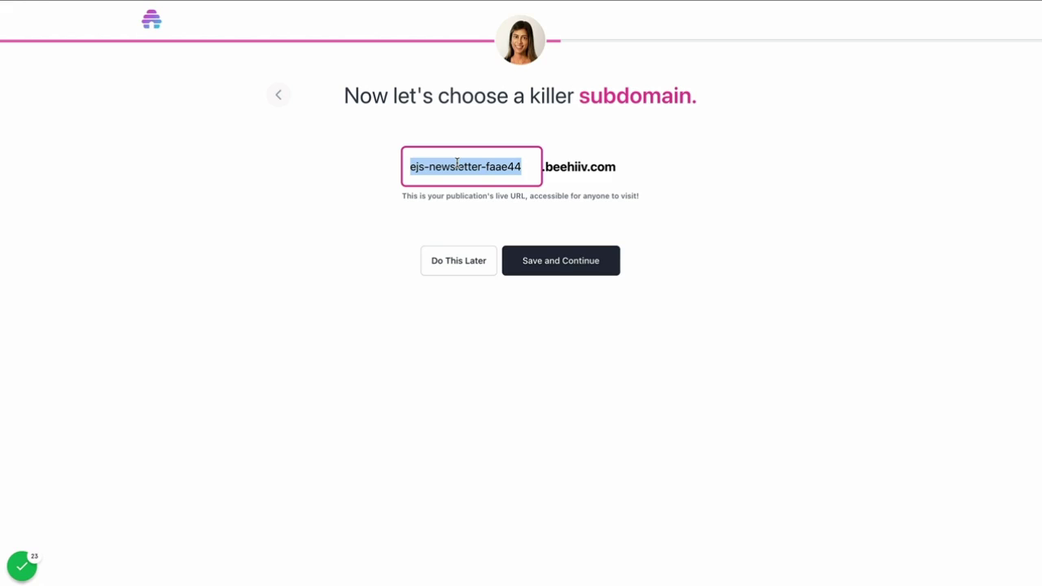
key("Return")
Tag the publication with News, Education and Medicine and save the tags.
scroll(549, 172, "down", 4)
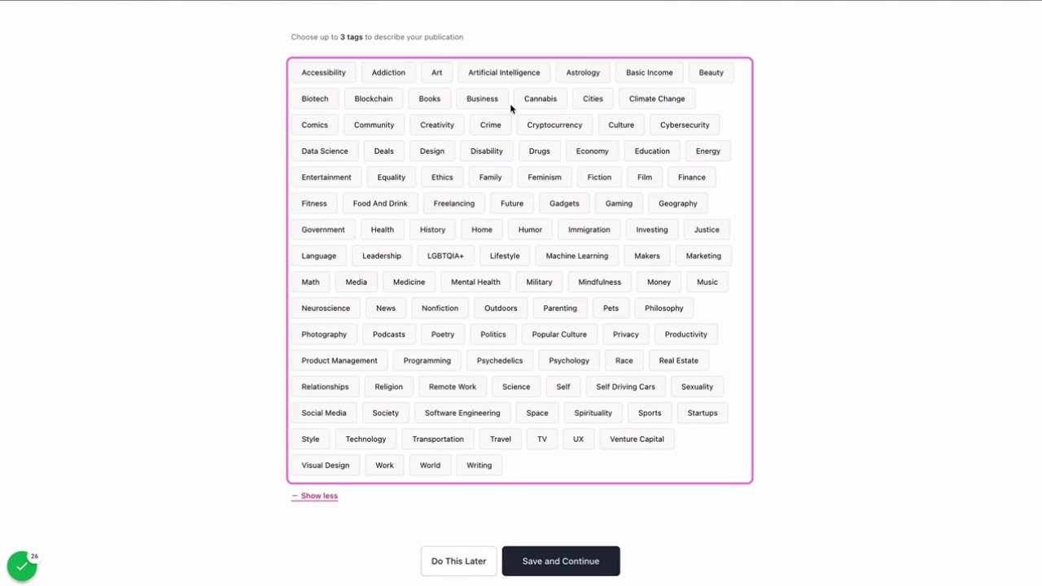
left_click(486, 151)
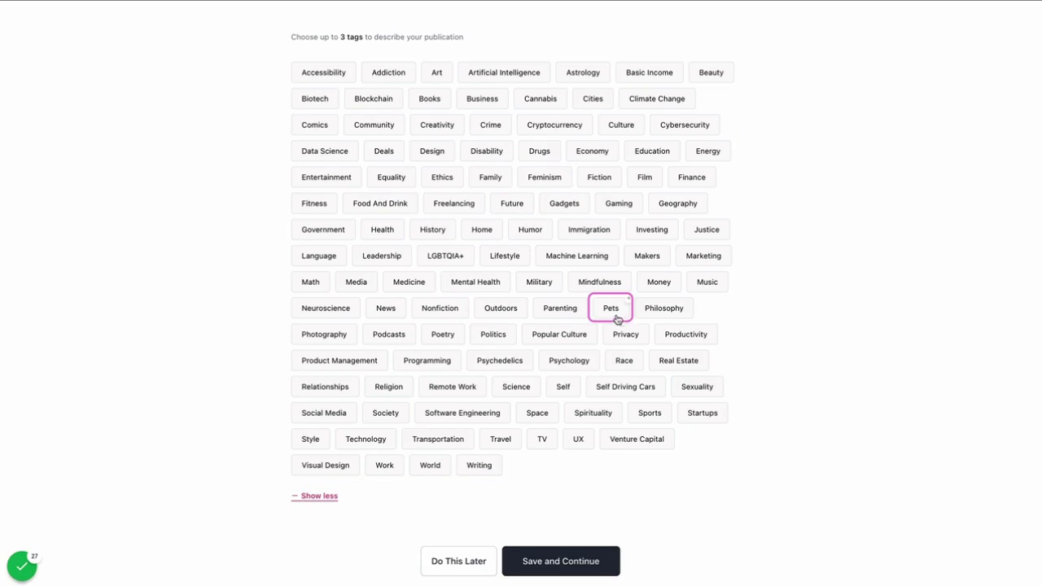
left_click(661, 157)
left_click(409, 282)
left_click(560, 562)
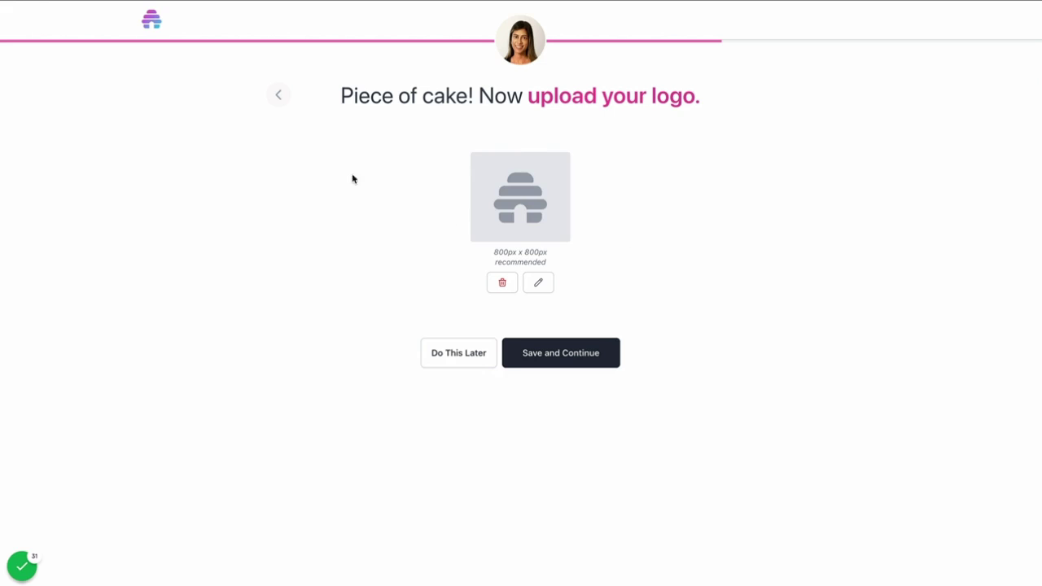
Skip the logo upload and save the default brand colours.
left_click(564, 348)
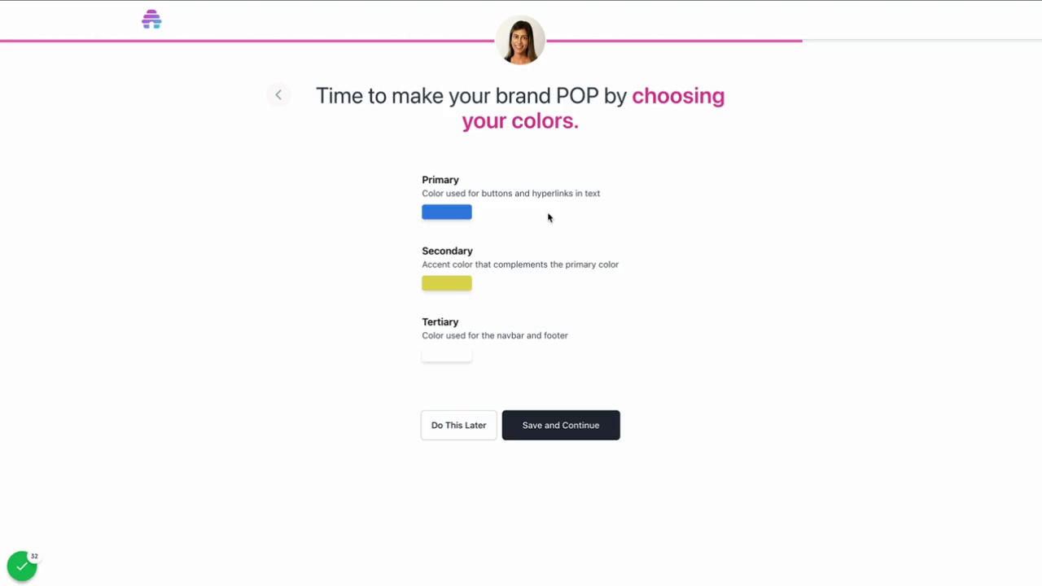
left_click(465, 213)
left_click(547, 412)
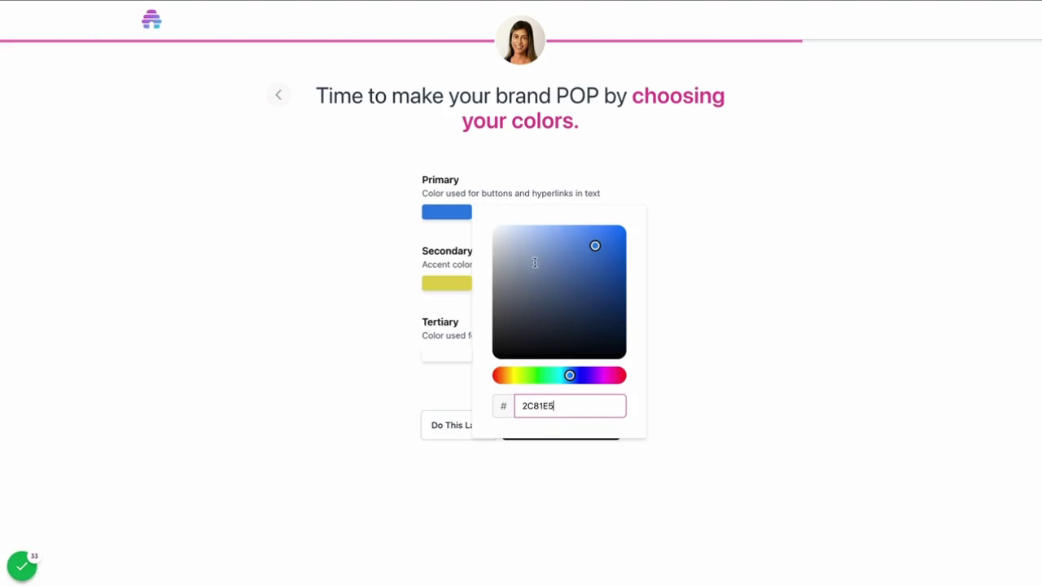
left_click(338, 209)
left_click(558, 422)
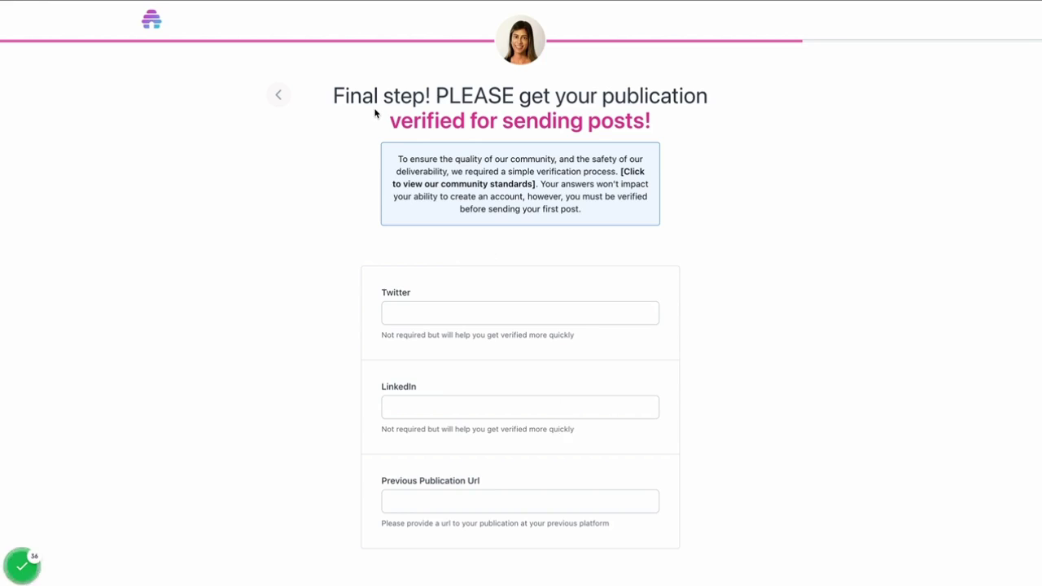
scroll(377, 114, "down", 2)
scroll(377, 114, "up", 2)
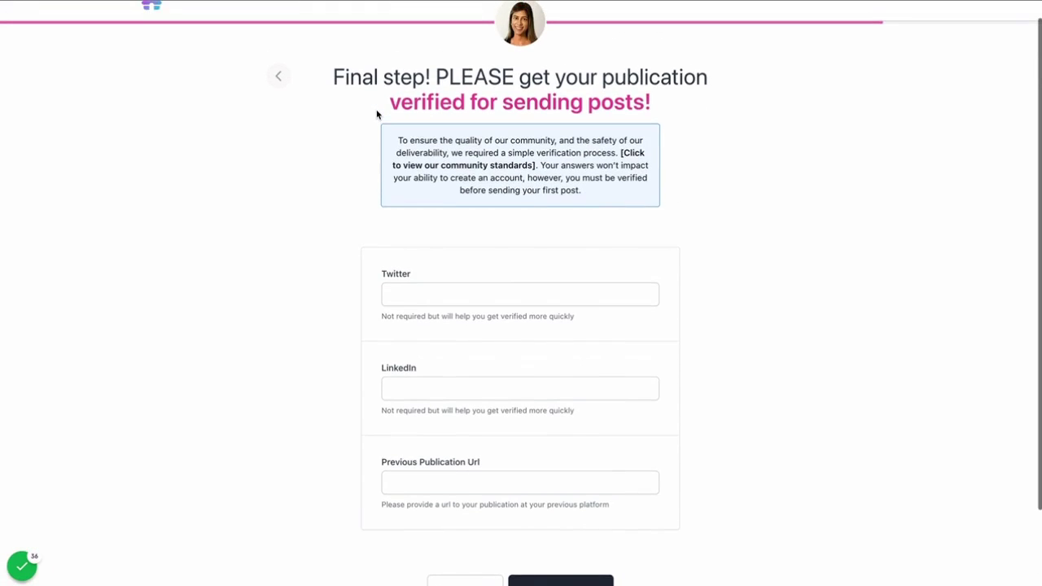
scroll(377, 114, "down", 1)
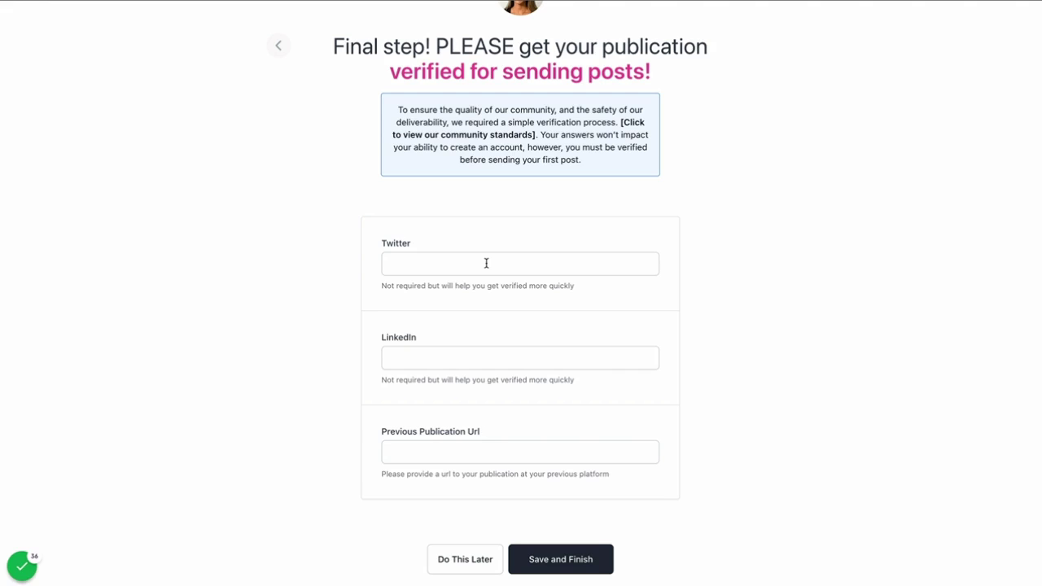
left_click(487, 263)
type("ej")
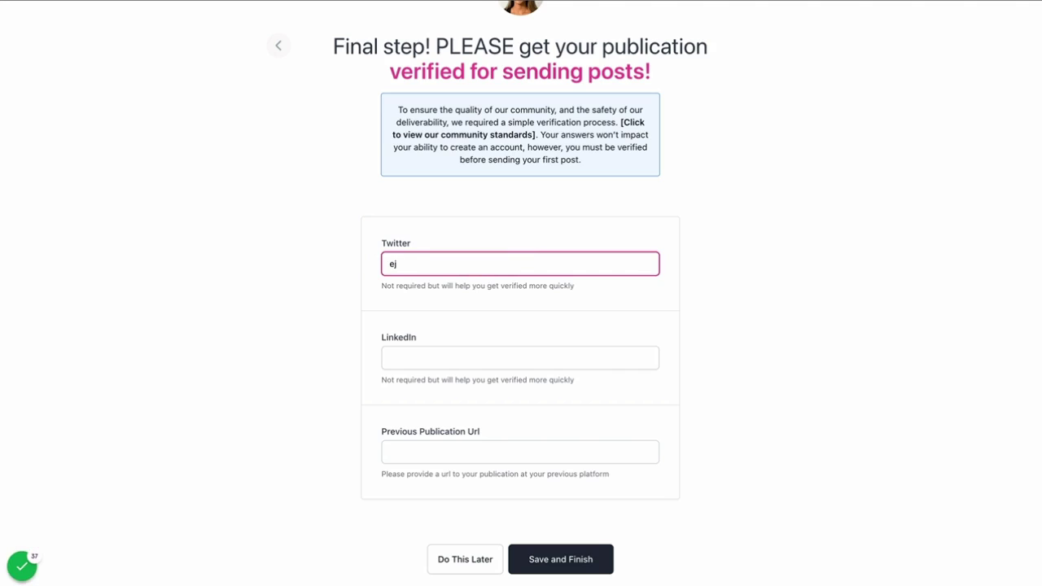
type("_beehiiv")
key("Tab")
type("https://")
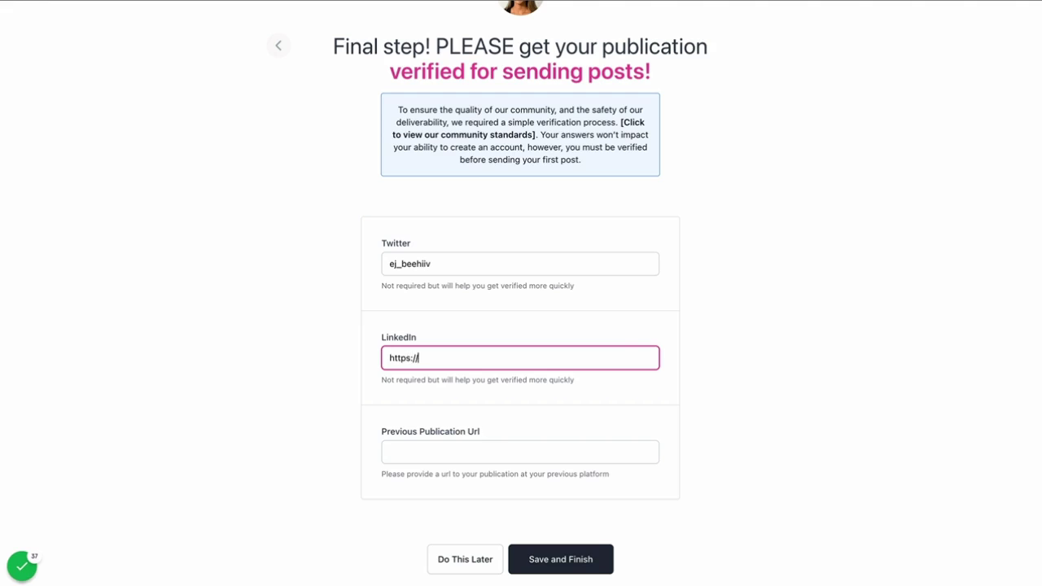
type("linkedin.com/in/edward")
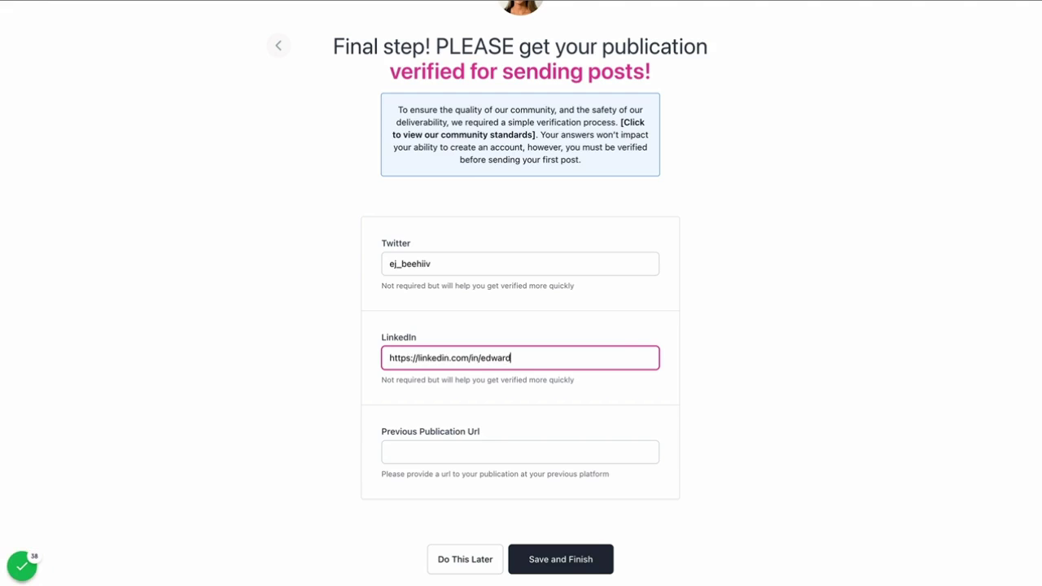
type("jwhiteiii")
left_click(390, 451)
type("This")
key("BackSpace")
key("BackSpace")
key("BackSpace")
key("BackSpace")
type("https://")
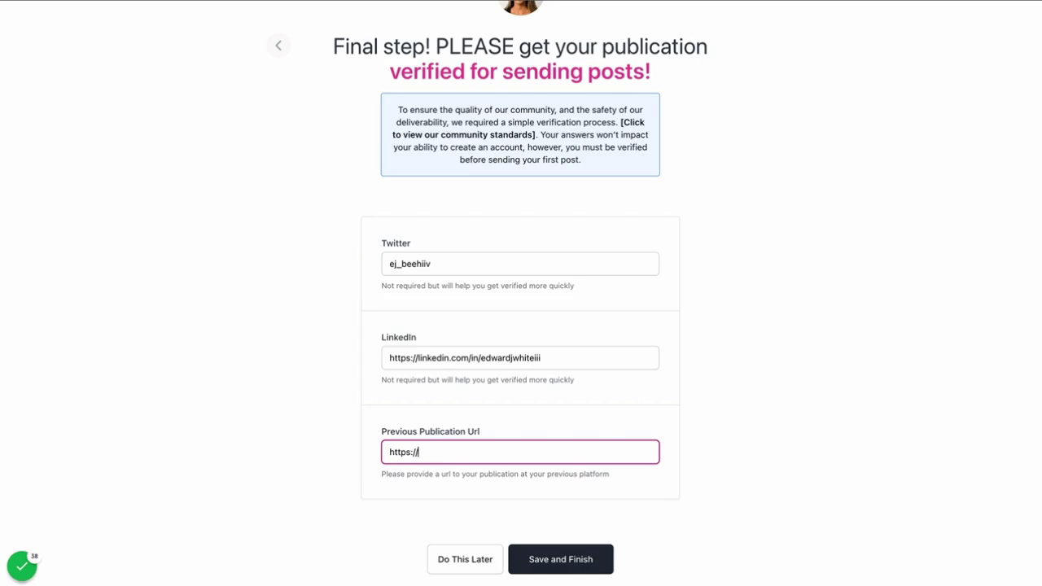
type("beehiiv.com")
scroll(568, 452, "down", 1)
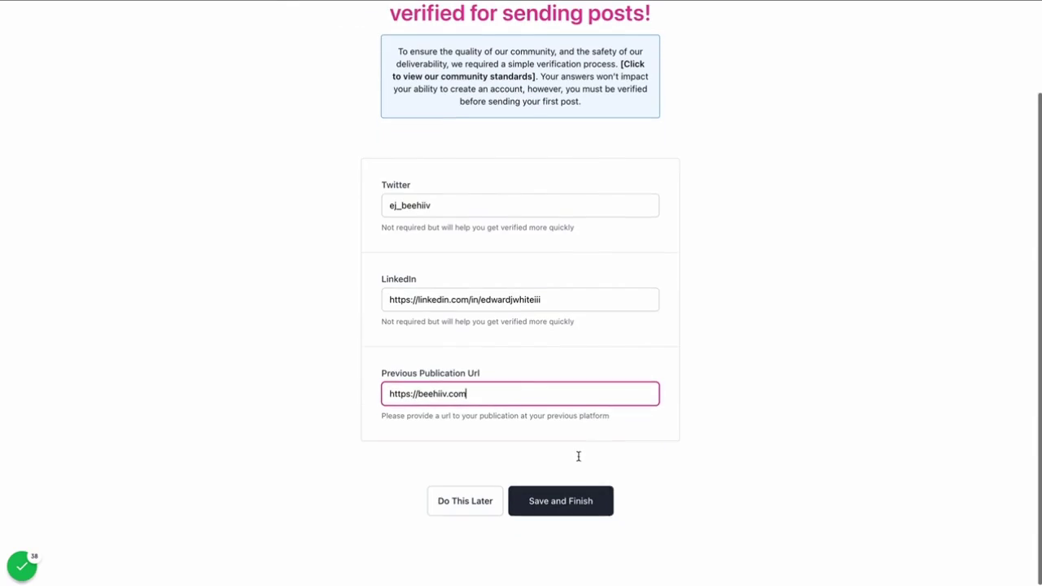
left_click(579, 512)
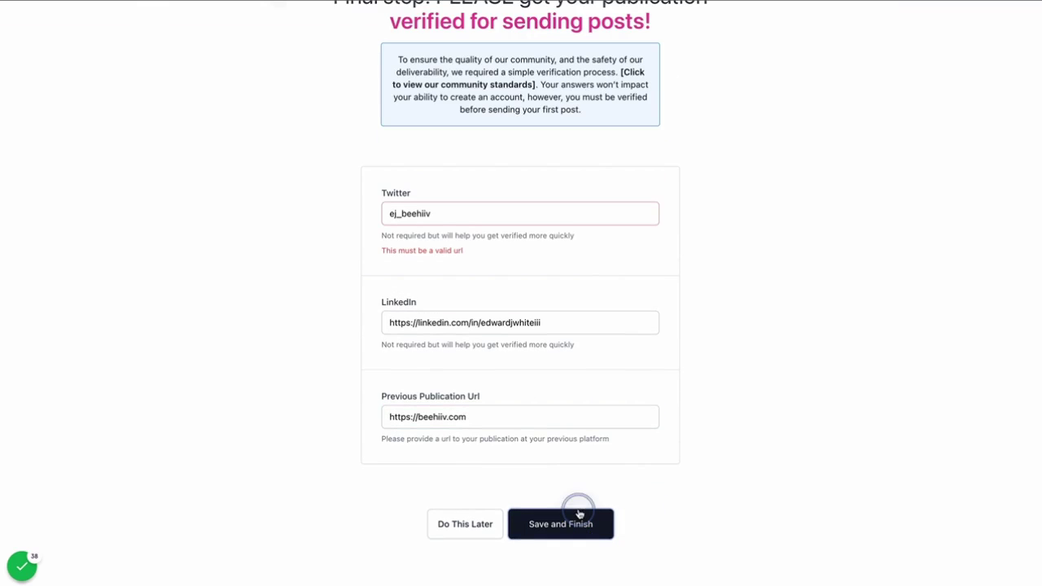
left_click(459, 220)
type("http")
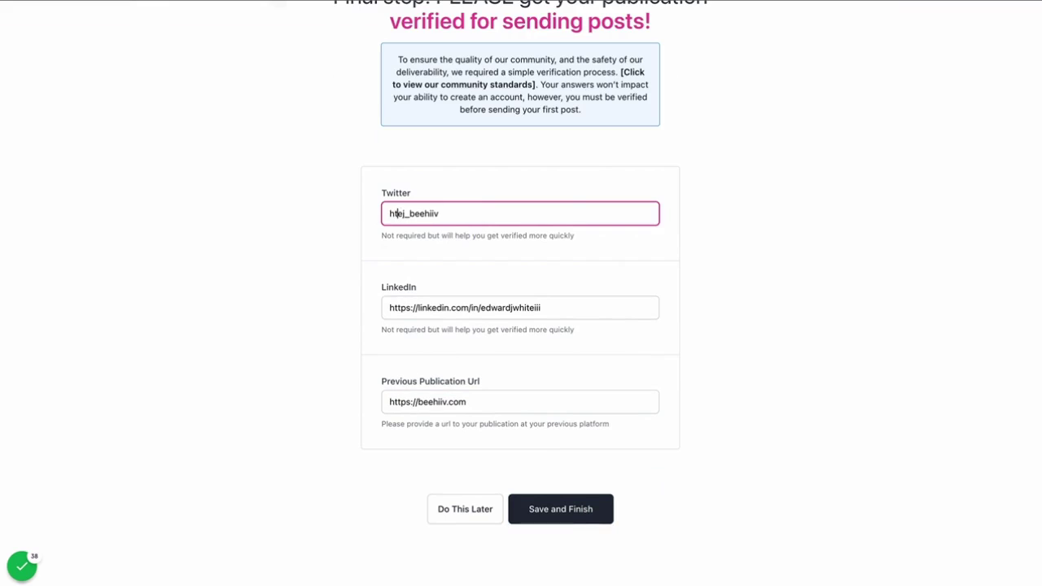
type("s://twitter.com/")
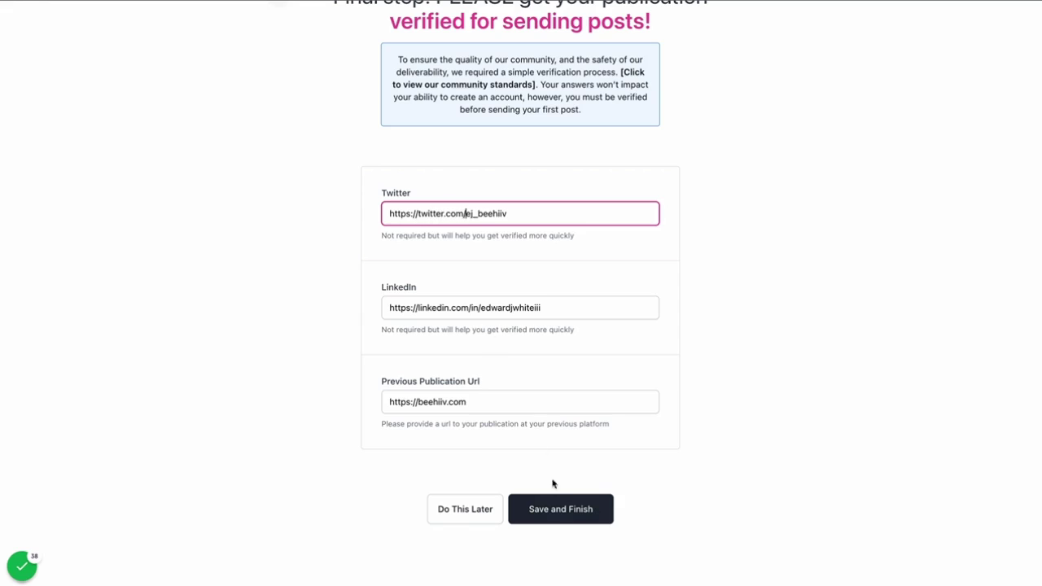
left_click(564, 508)
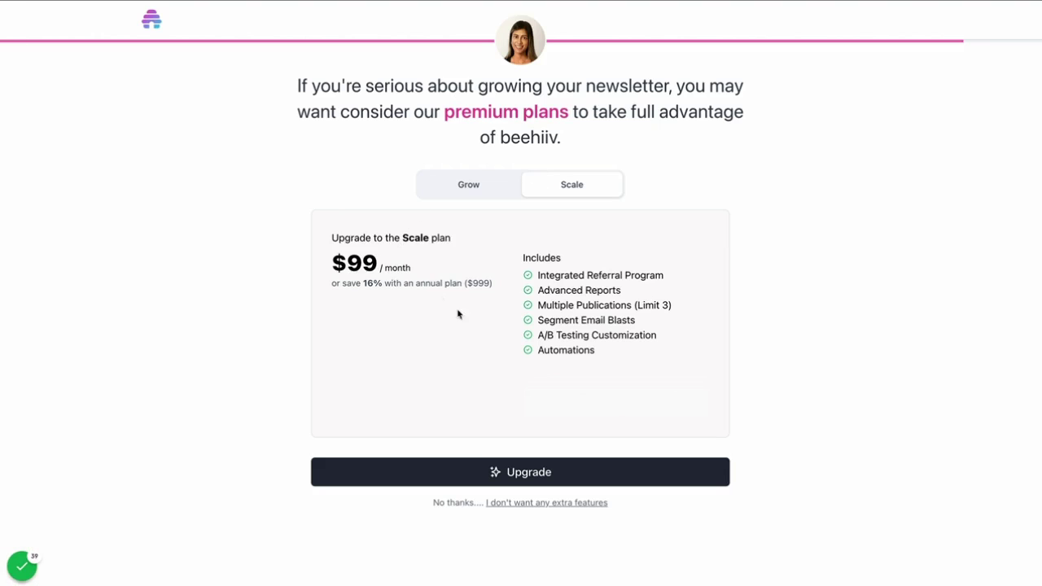
Compare the Grow plan, then decline extra features to finish onboarding.
left_click(481, 184)
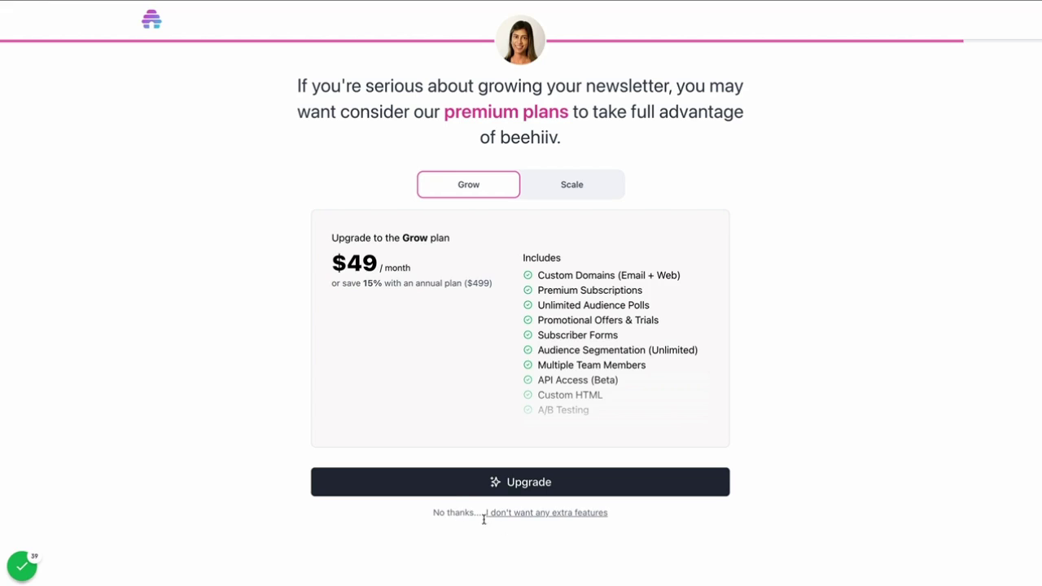
left_click(537, 518)
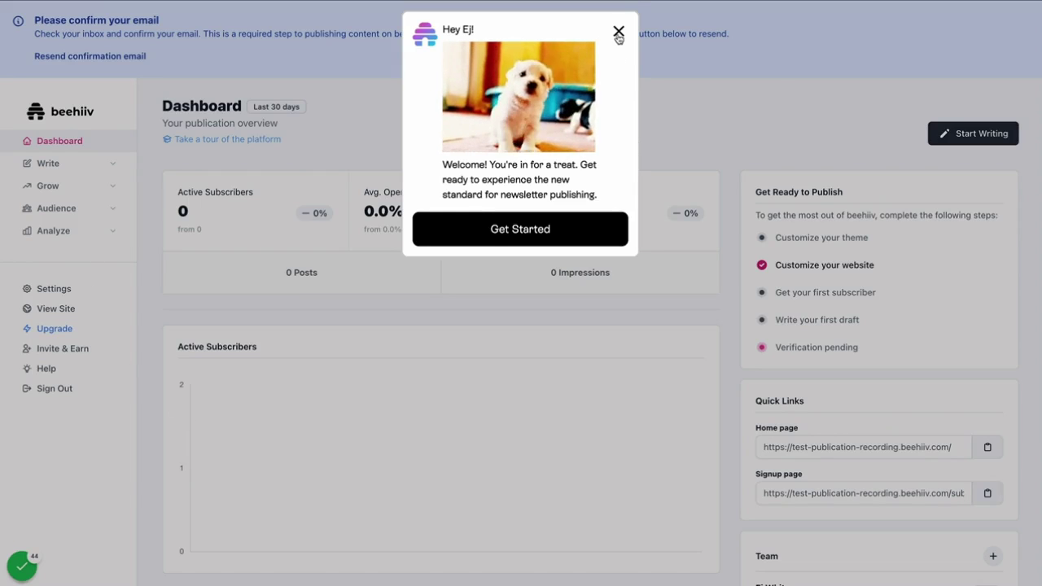
Close the welcome popup to reveal the dashboard with 0 subscribers, posts and impressions.
left_click(619, 31)
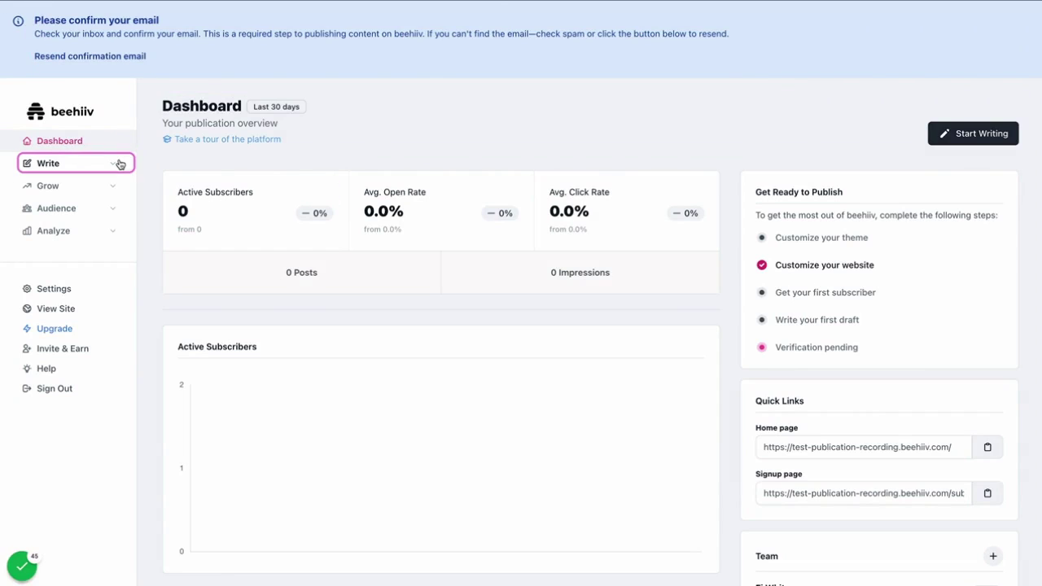